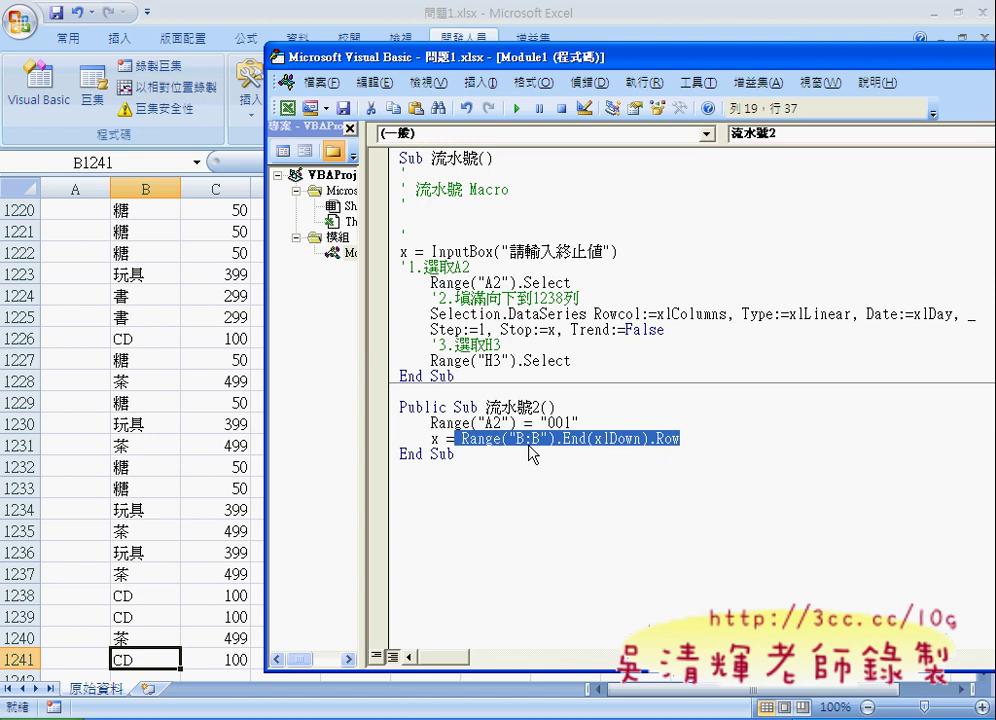
# Insert a blank line after x = Range("B:B").End(xlDown).Row and highlight the variable x
pyautogui.click(700, 441)
pyautogui.press('Return')
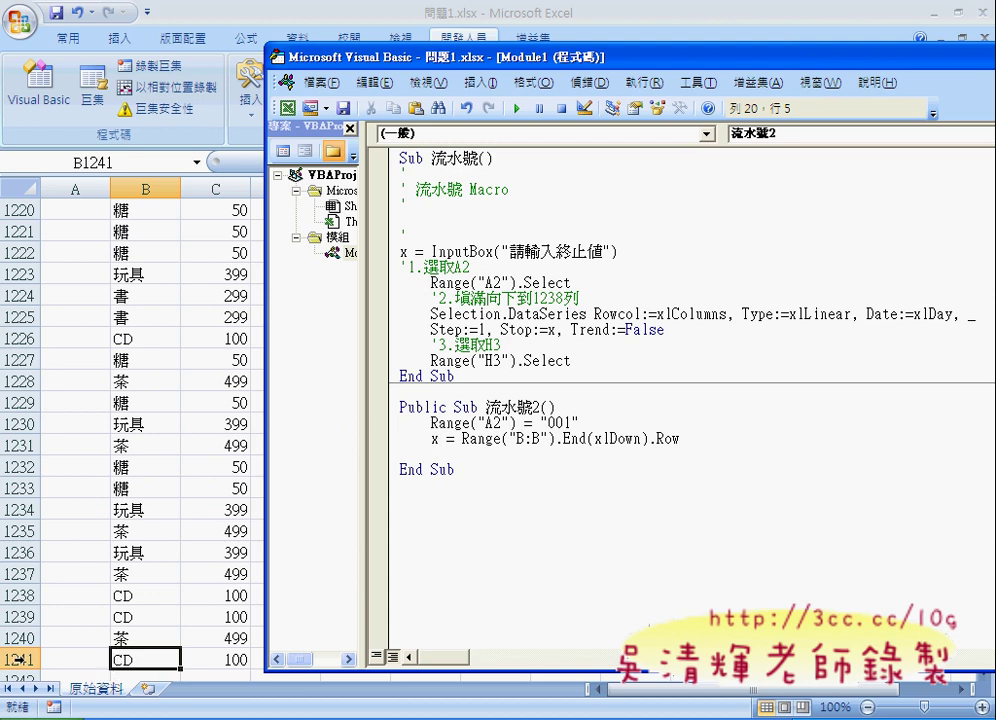
pyautogui.doubleClick(434, 439)
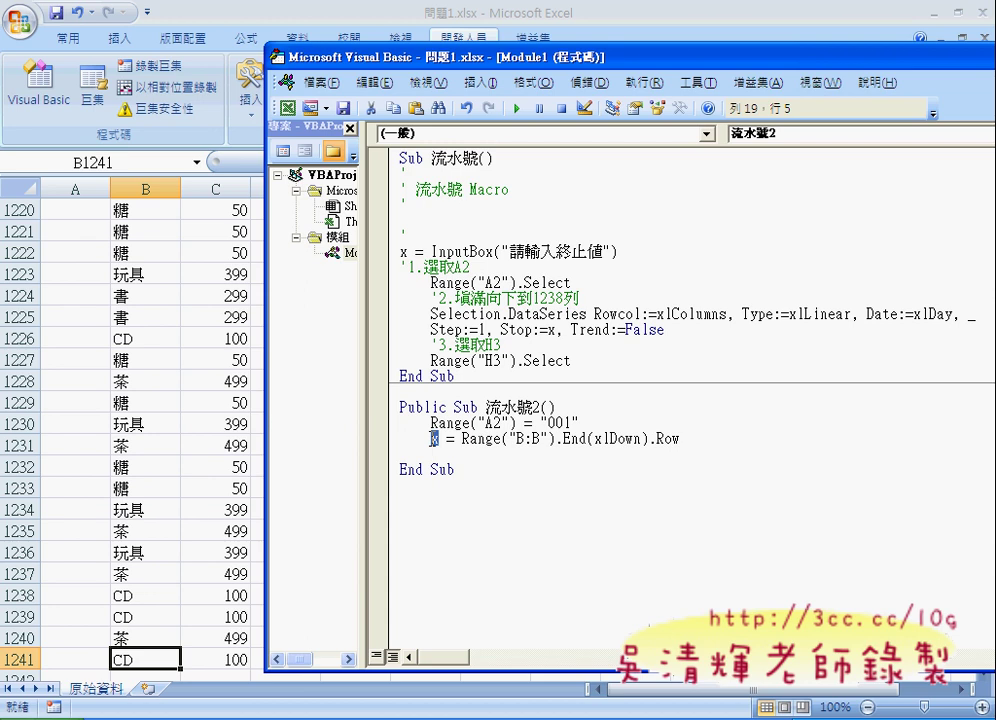
# Scroll the product sheet to the top, confirm A2 holds 001, and return to the blank code line
pyautogui.click(73, 647)
pyautogui.scroll(4, 73, 647)
pyautogui.moveTo(984, 457); pyautogui.dragTo(984, 200)
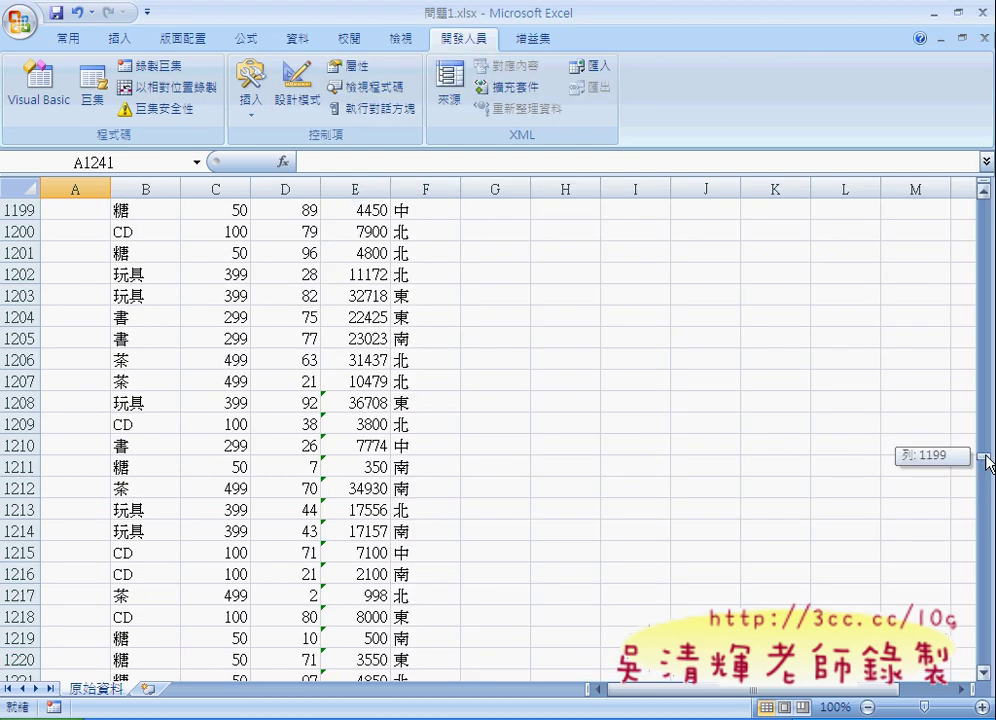
pyautogui.click(74, 223)
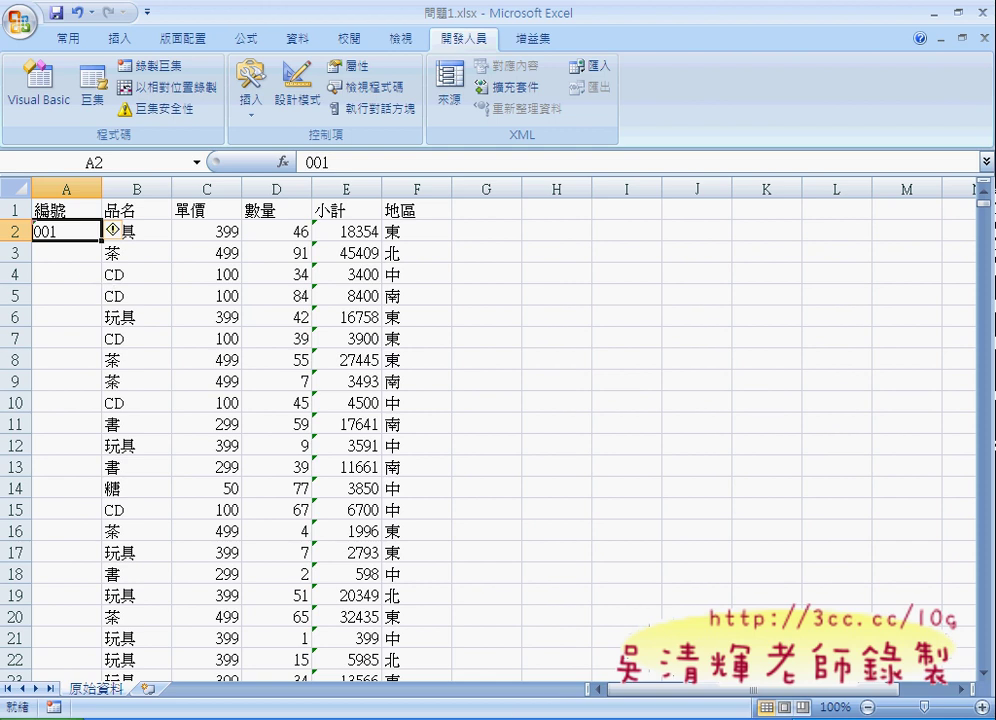
pyautogui.hotkey('alt', 'F11')
pyautogui.click(497, 453)
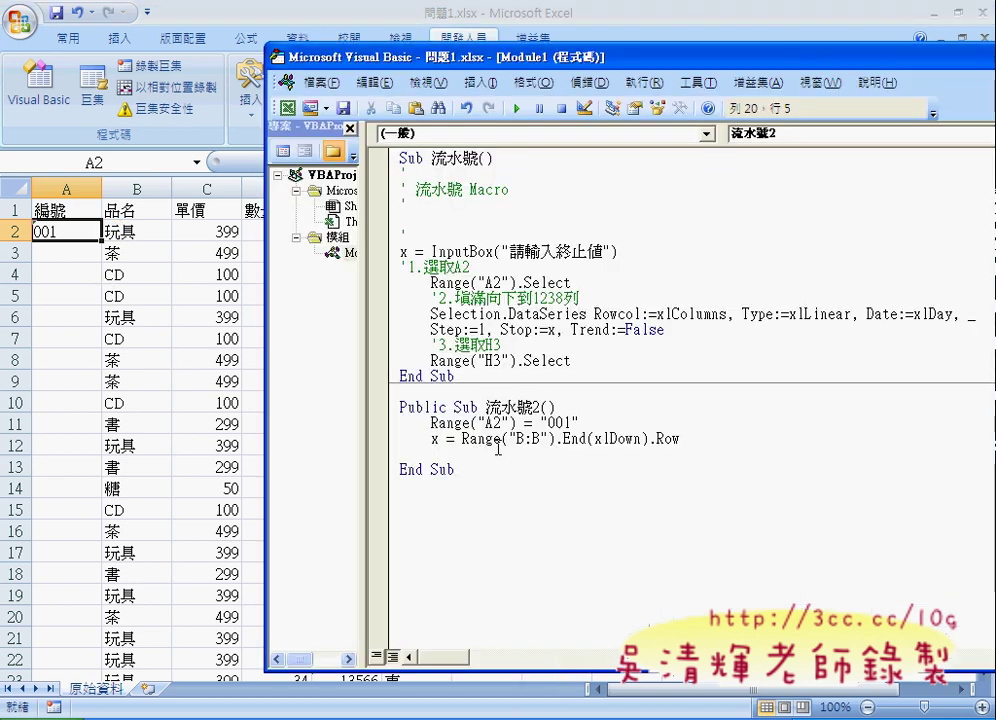
# Write a For i = 2 To x … Next loop with an indented empty line inside
pyautogui.write('for ')
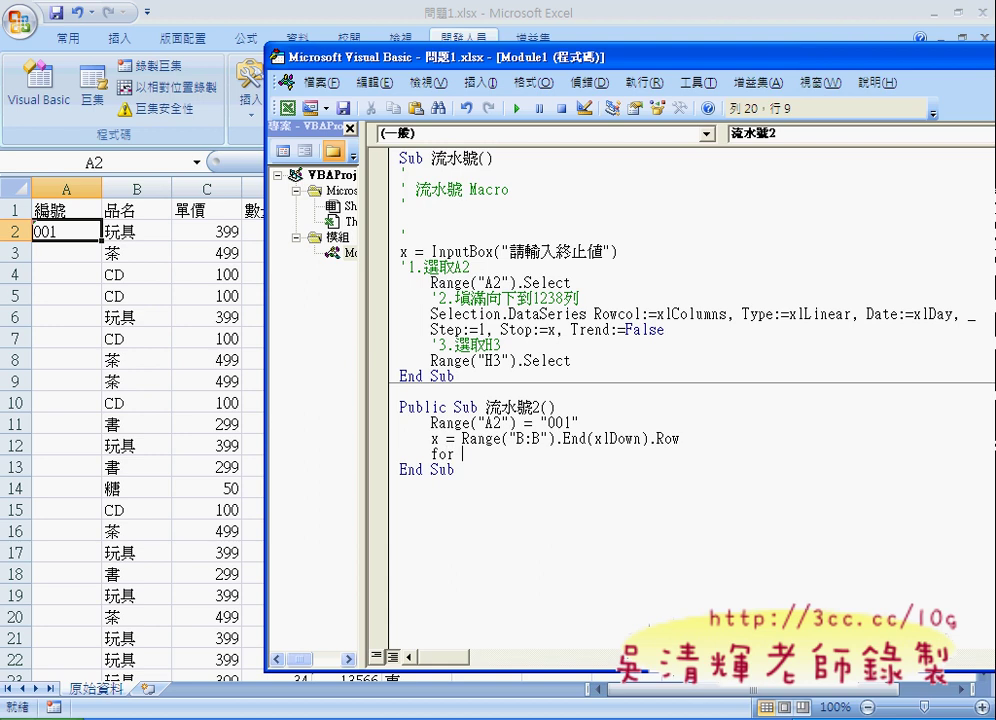
pyautogui.write('i=')
pyautogui.write('2')
pyautogui.write(' to ')
pyautogui.write('x')
pyautogui.press('Return')
pyautogui.press('Return')
pyautogui.write('n')
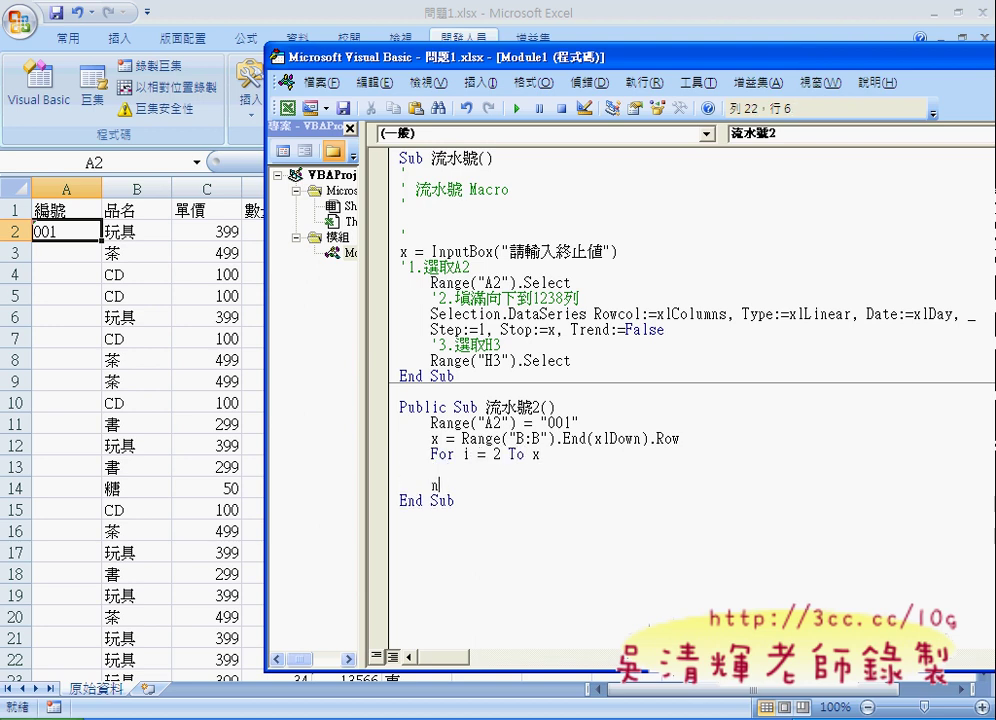
pyautogui.write('ext')
pyautogui.press('Up')
pyautogui.press('Tab')
# Highlight the loop's end value x, then begin typing cells( inside the loop body
pyautogui.doubleClick(536, 454)
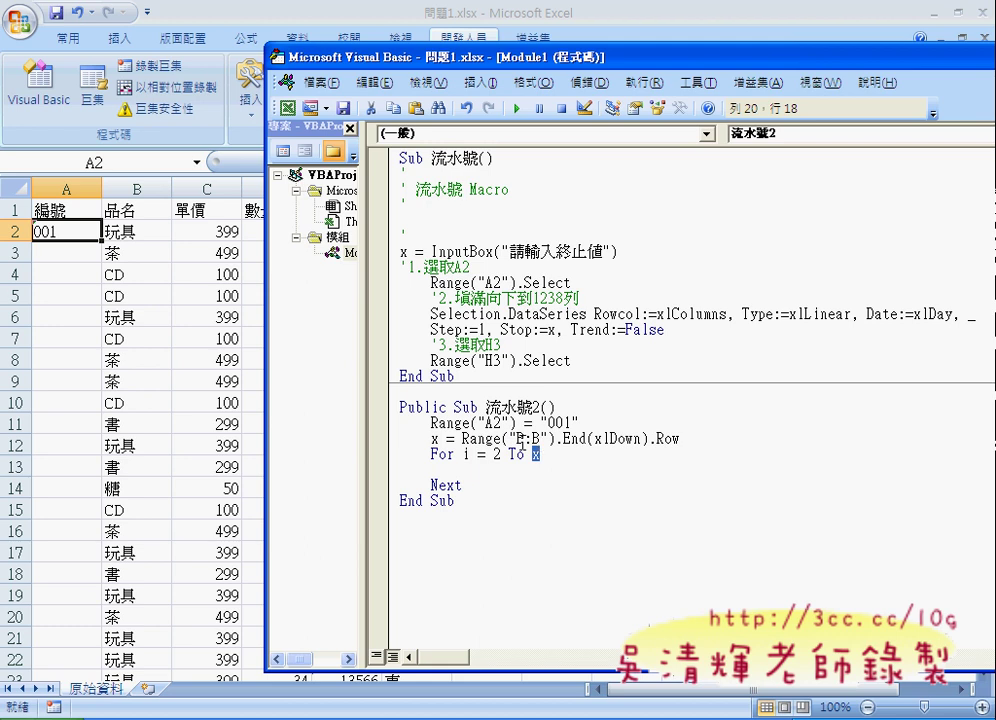
pyautogui.click(466, 469)
pyautogui.write('ce')
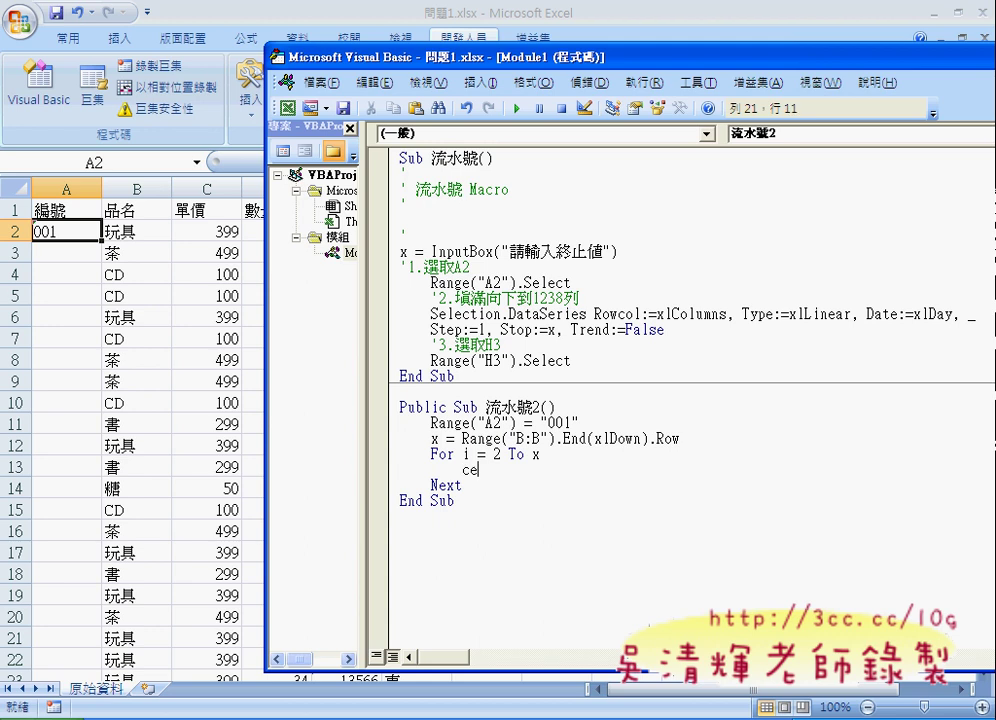
pyautogui.write('lls')
pyautogui.write('(')
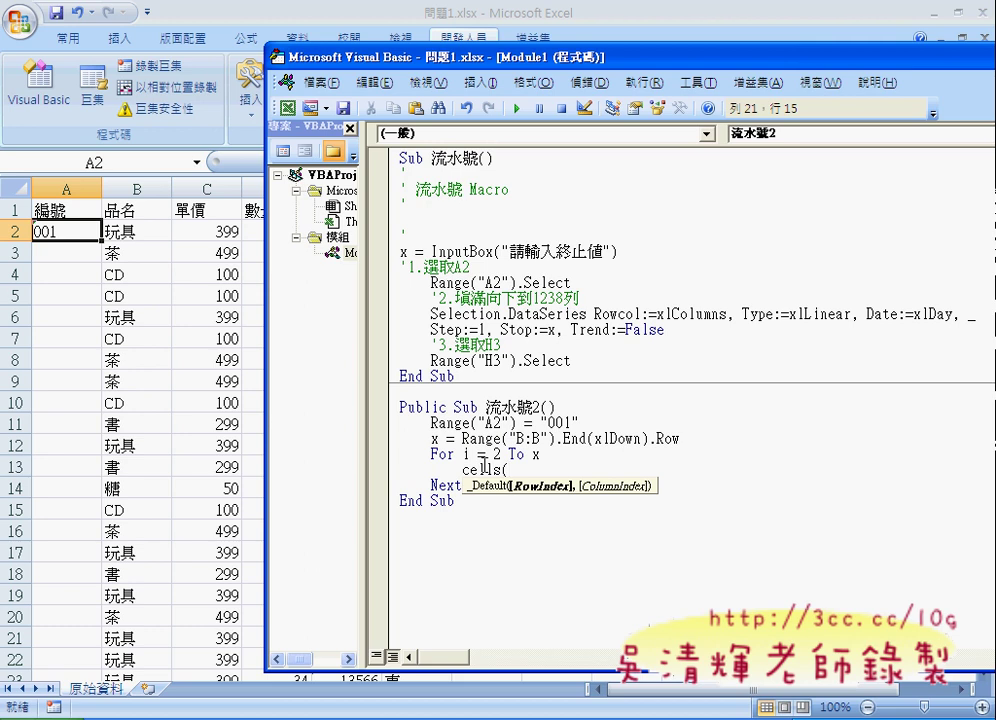
# Complete the loop body as Cells(i, "A") = i - 1
pyautogui.write('i')
pyautogui.write(',')
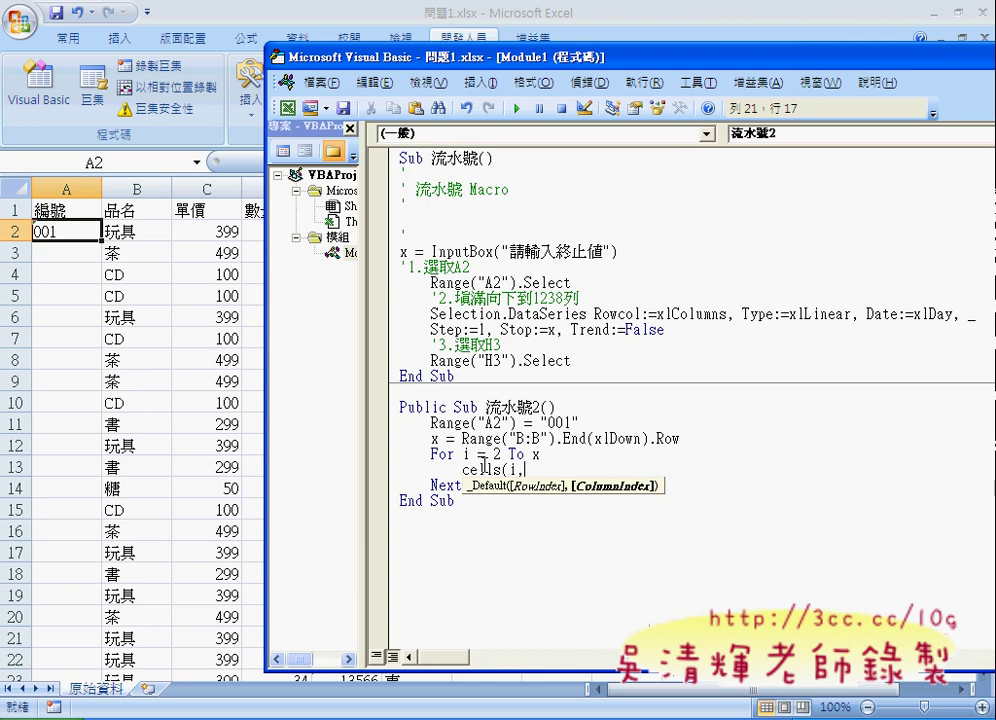
pyautogui.write('"')
pyautogui.write('A"')
pyautogui.write(')')
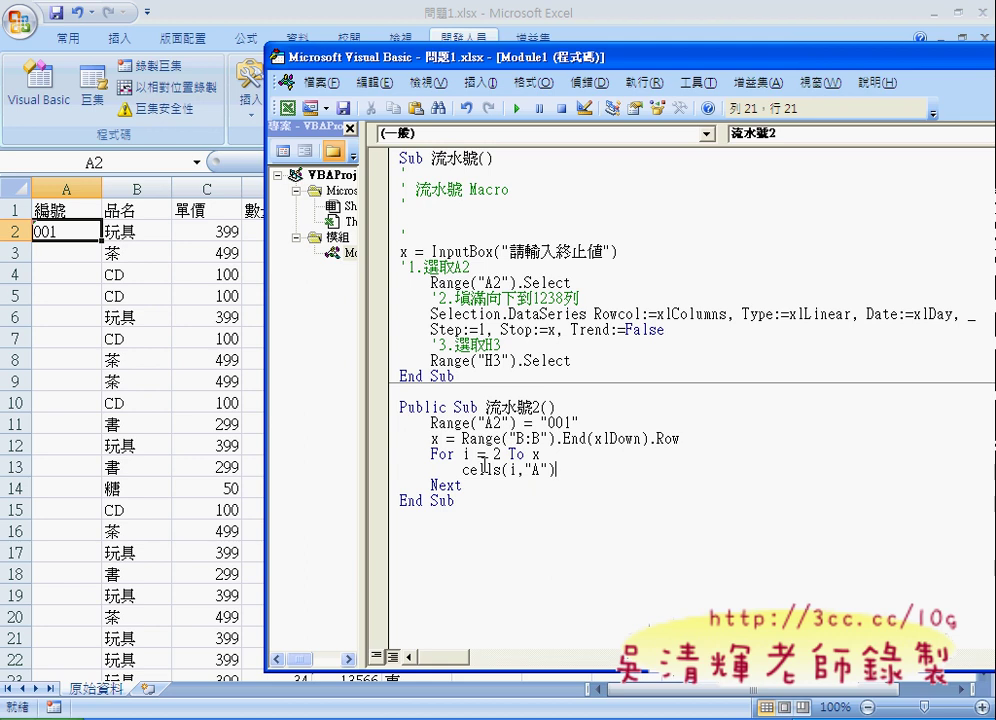
pyautogui.write('=')
pyautogui.write('i')
pyautogui.write('- 1')
pyautogui.click(463, 485)
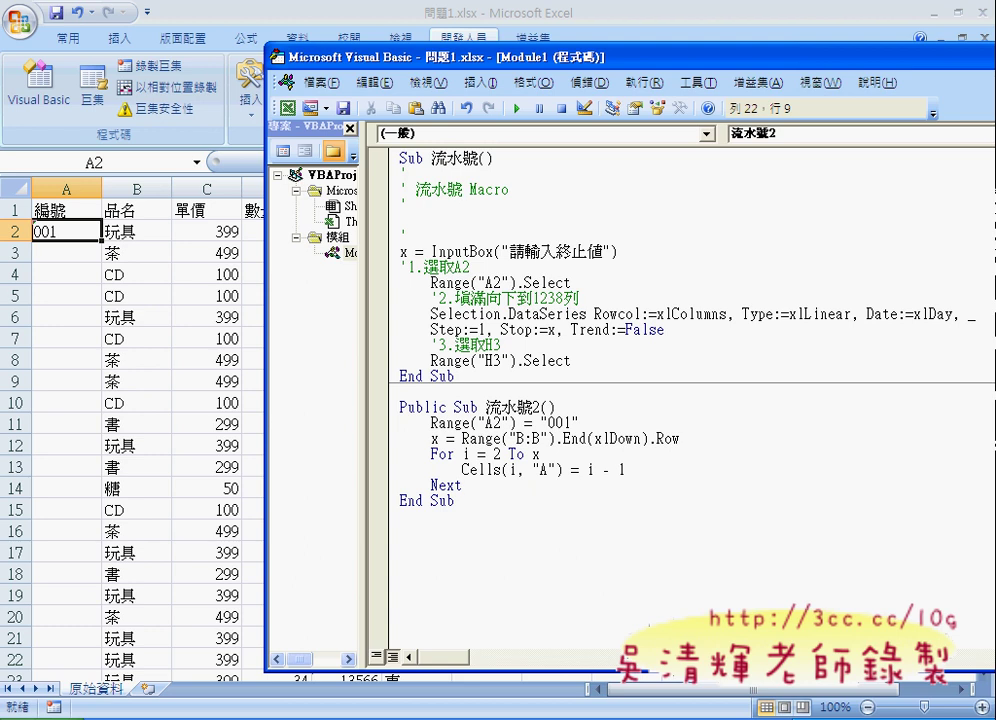
# Comment out the Range("A2") = "001" line with an apostrophe
pyautogui.press('Up')
pyautogui.press('Up')
pyautogui.press('Up')
pyautogui.press('Home')
pyautogui.write("'")
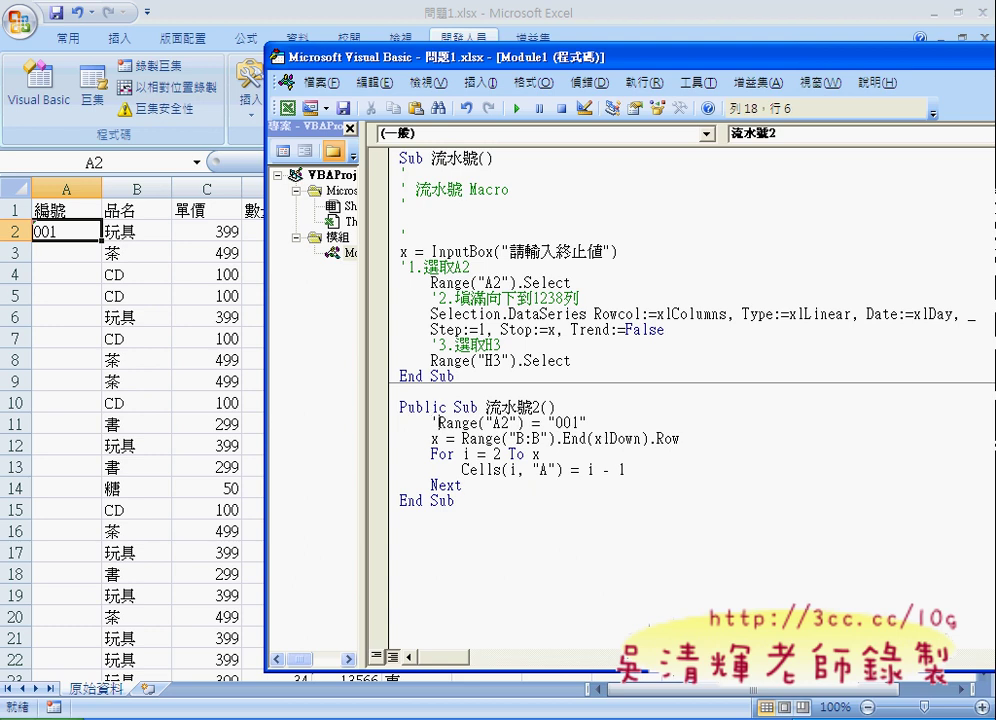
pyautogui.press('Down')
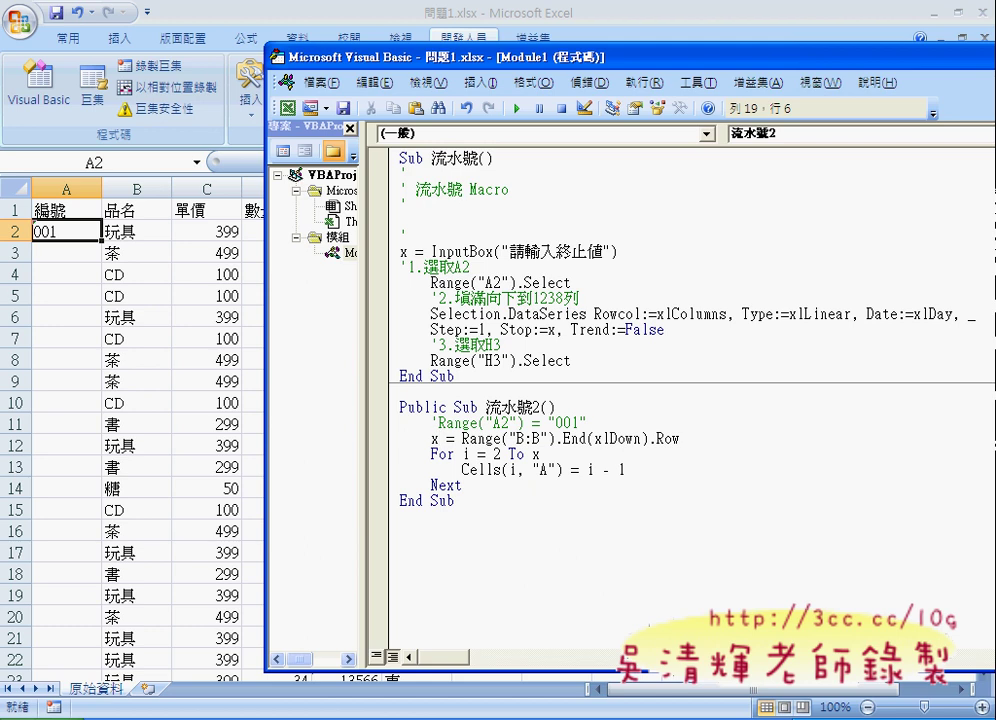
# Delete the 001 from cell A2 and go back to the VBA editor
pyautogui.click(67, 231)
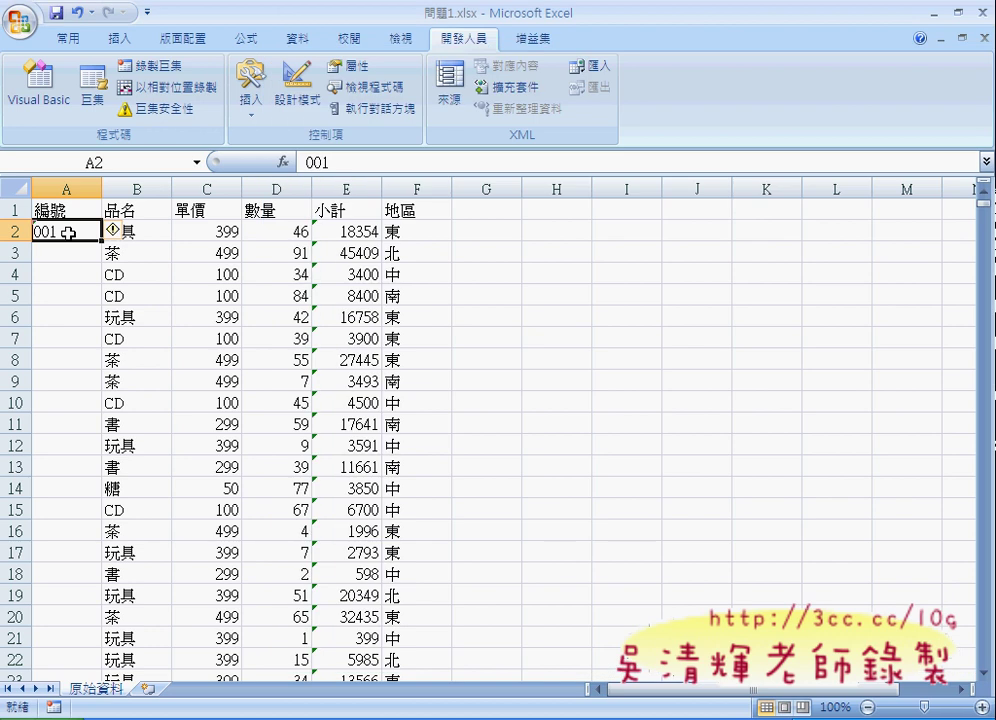
pyautogui.press('Delete')
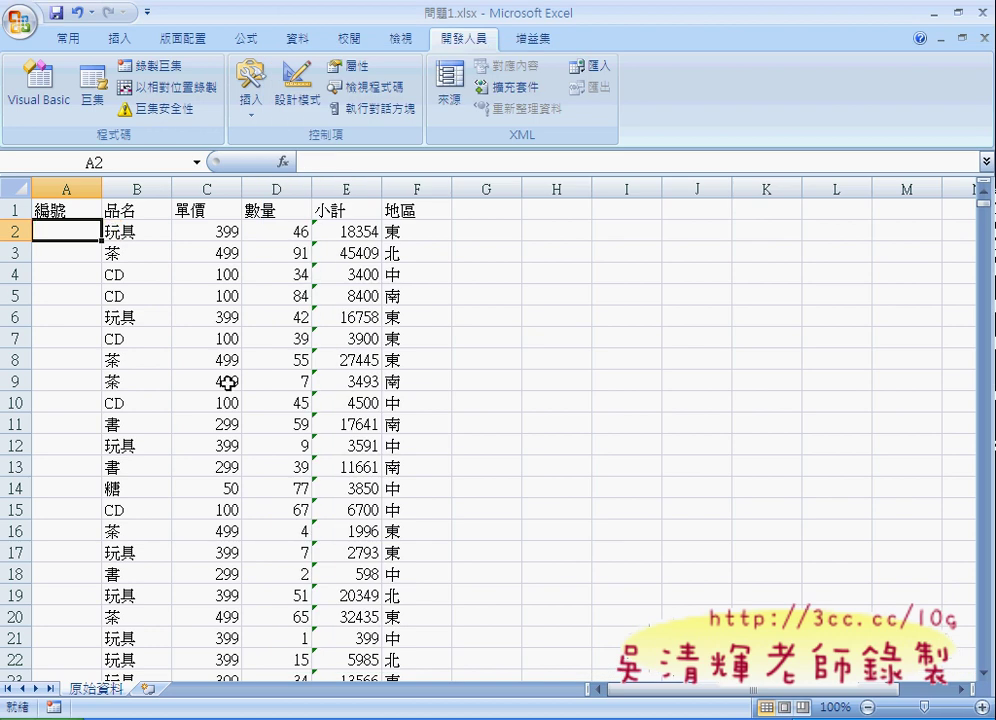
pyautogui.hotkey('alt', 'F11')
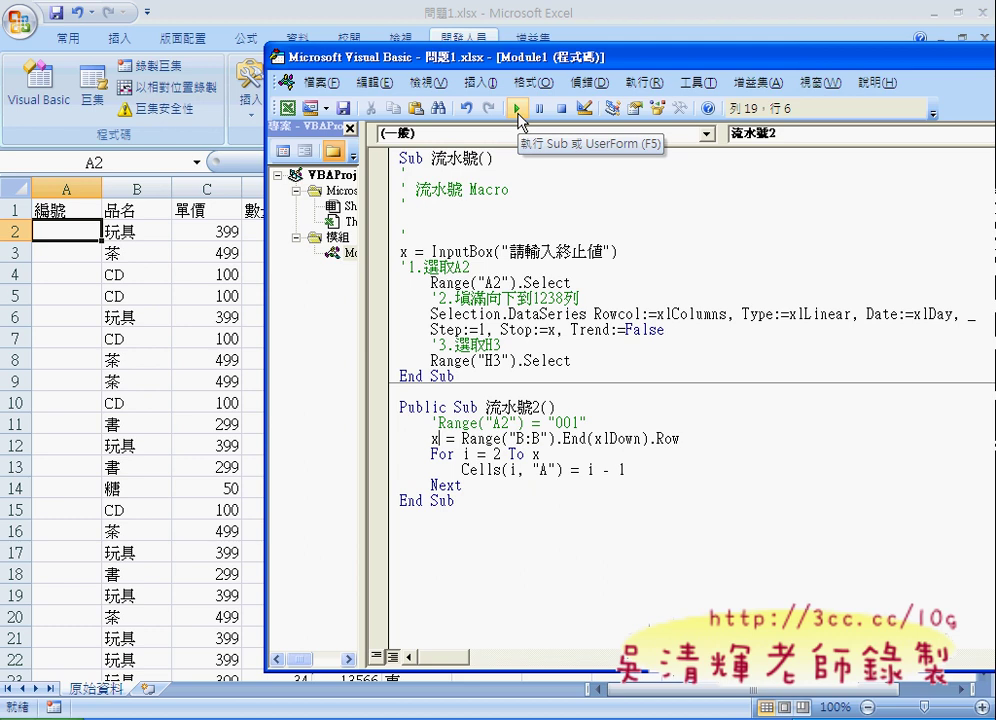
# Step through 流水號2 with F8, checking x and i, until A2:A6 hold 1 through 5
pyautogui.press('F8')
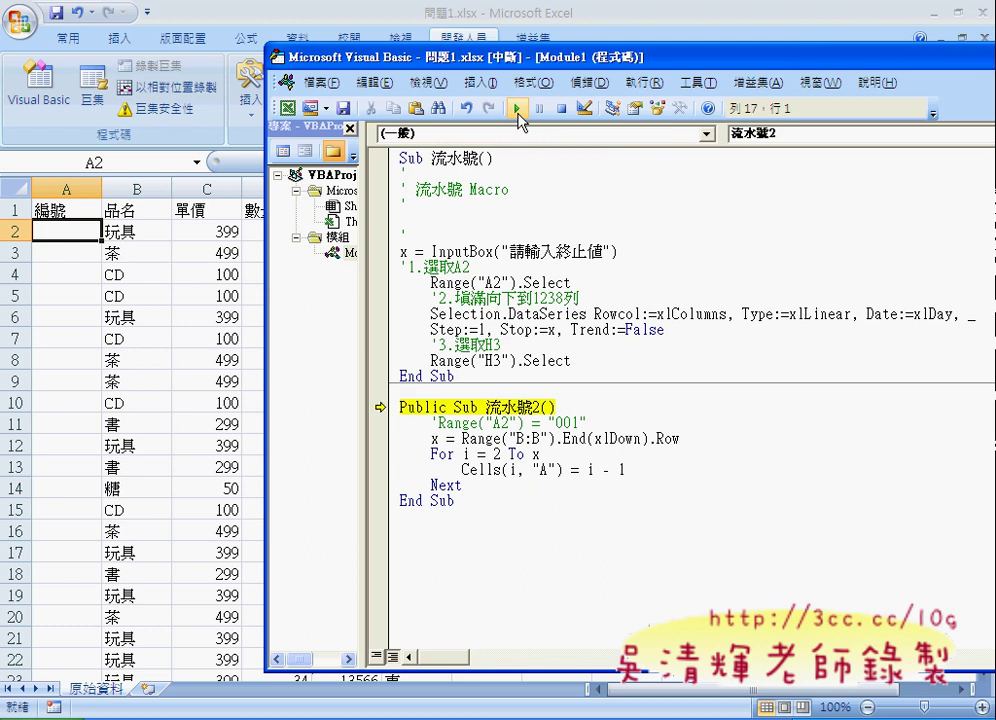
pyautogui.press('F8')
pyautogui.press('F8')
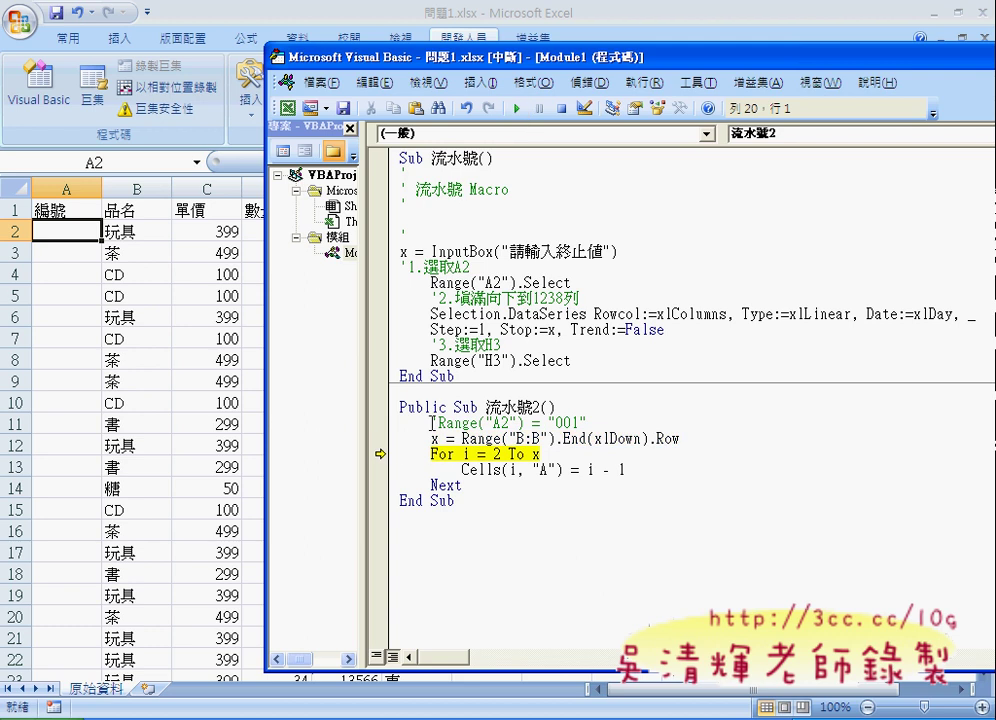
pyautogui.moveTo(436, 437)
pyautogui.press('F8')
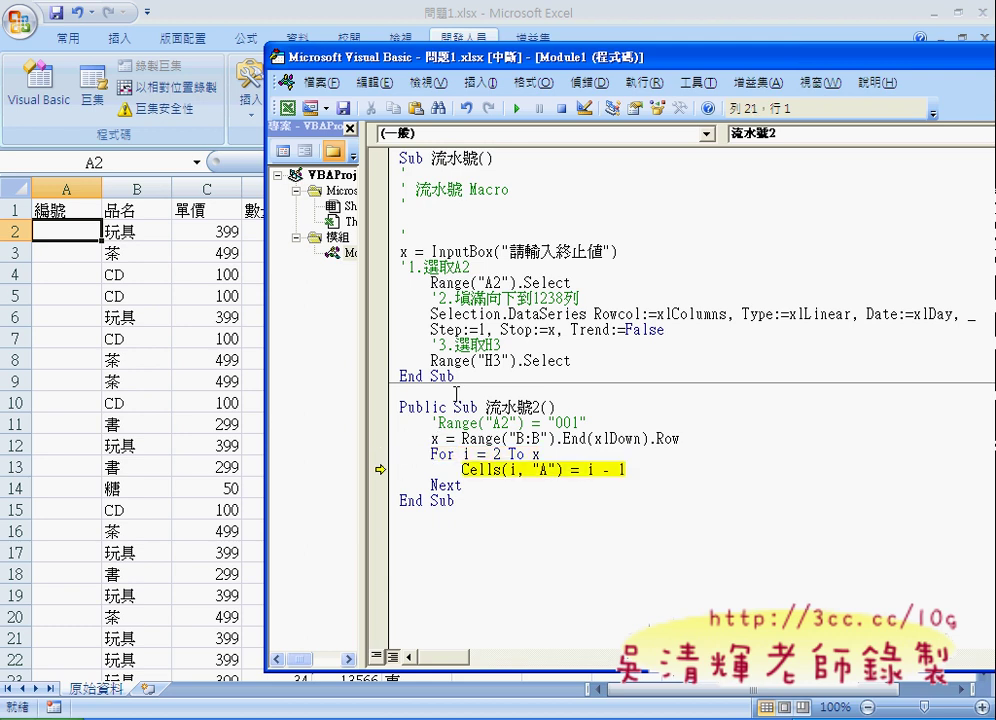
pyautogui.moveTo(468, 452)
pyautogui.press('F8')
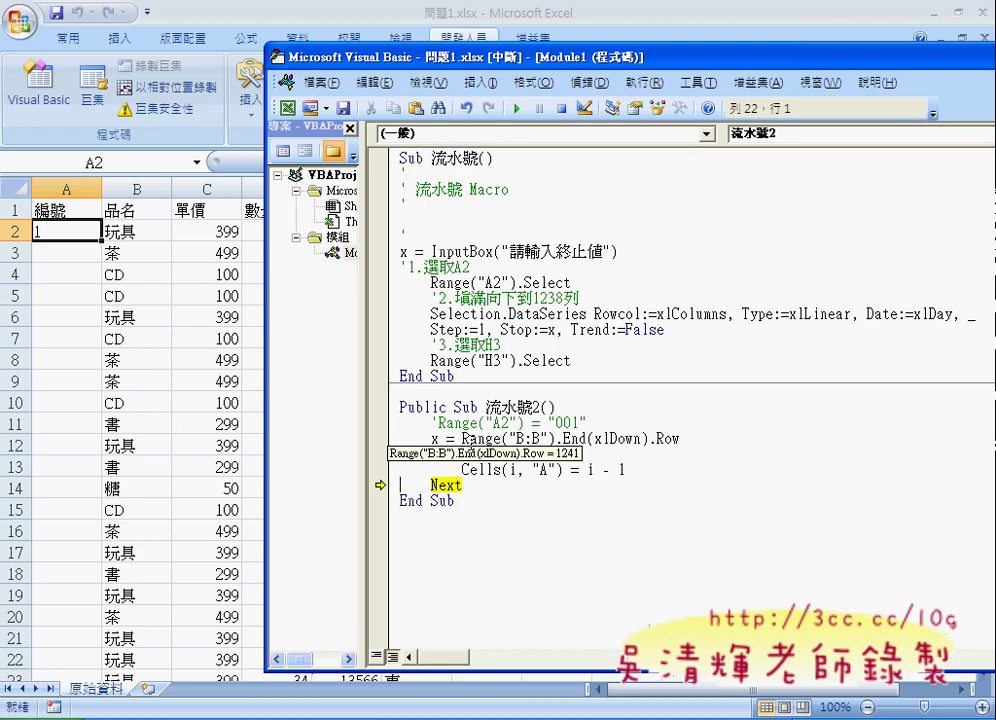
pyautogui.press('F8')
pyautogui.press('F8')
pyautogui.press('F8')
pyautogui.press('F8')
pyautogui.press('F8')
pyautogui.press('F8')
pyautogui.press('F8')
pyautogui.press('F8')
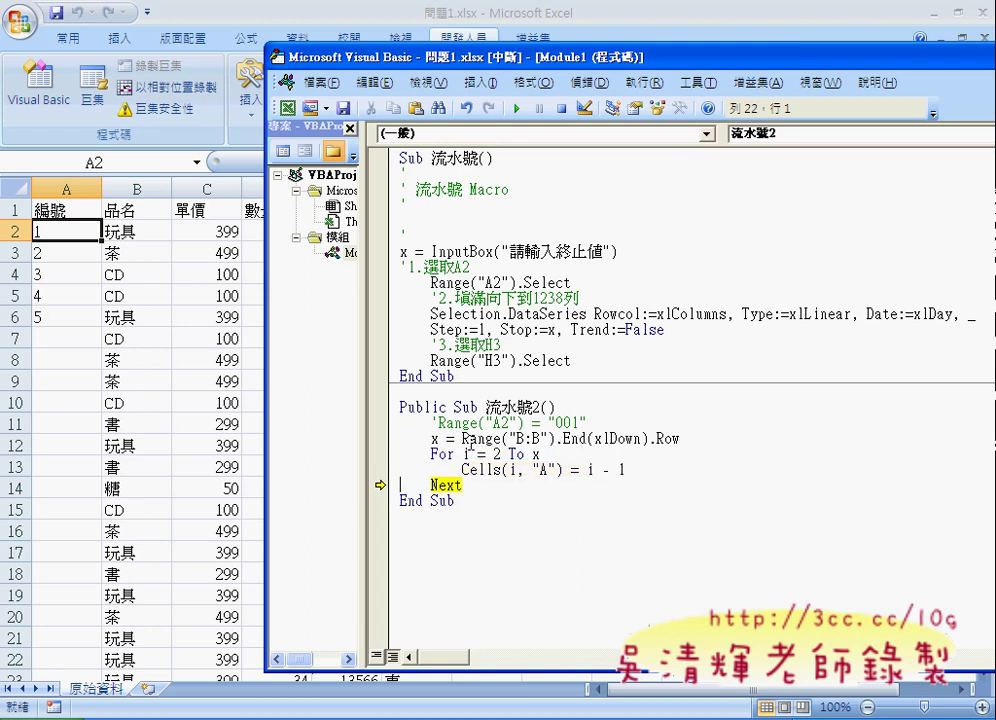
pyautogui.press('F8')
pyautogui.press('F8')
pyautogui.press('F8')
pyautogui.press('F8')
pyautogui.press('F8')
pyautogui.press('F8')
pyautogui.press('F8')
pyautogui.press('F8')
pyautogui.press('F8')
pyautogui.press('F8')
pyautogui.press('F8')
pyautogui.press('F8')
pyautogui.press('F8')
pyautogui.press('F8')
pyautogui.press('F8')
pyautogui.press('F8')
pyautogui.press('F8')
pyautogui.press('F8')
pyautogui.press('F8')
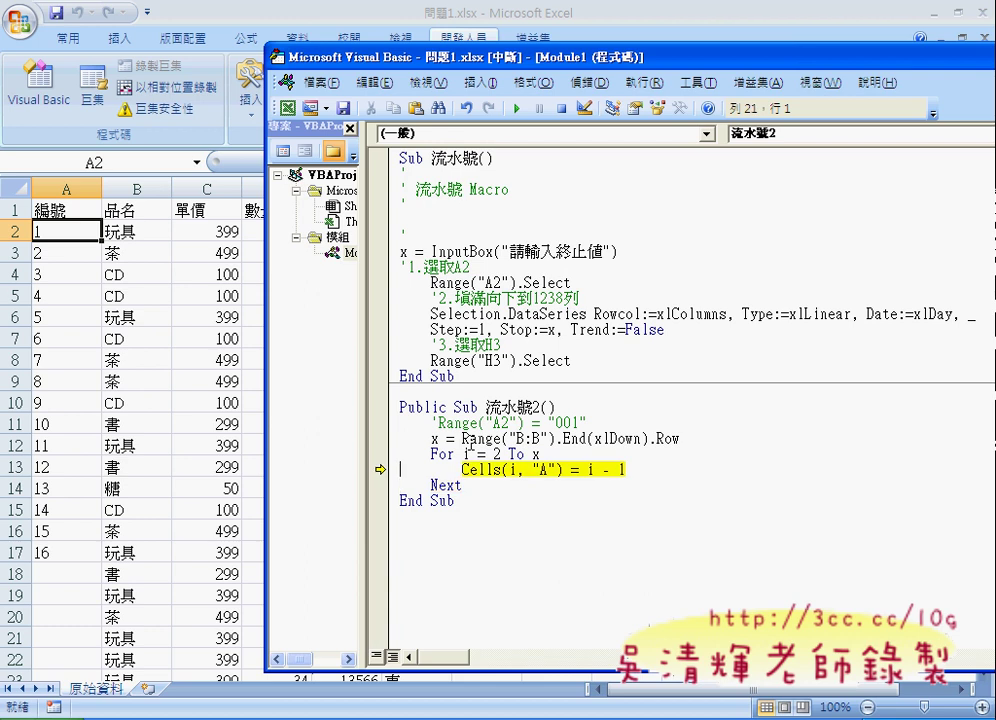